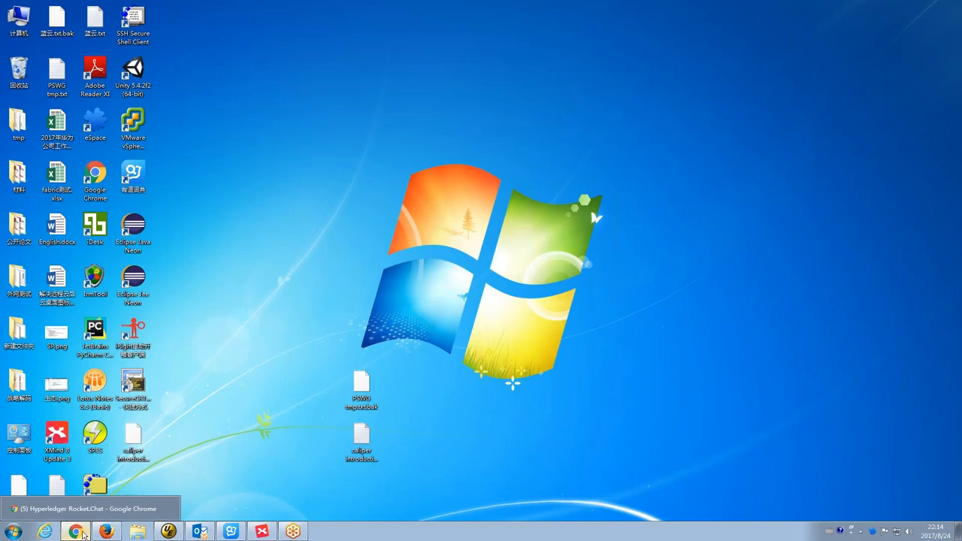
Return to the browser and focus the proposal document at its Abstract and Context sections
click(77, 532)
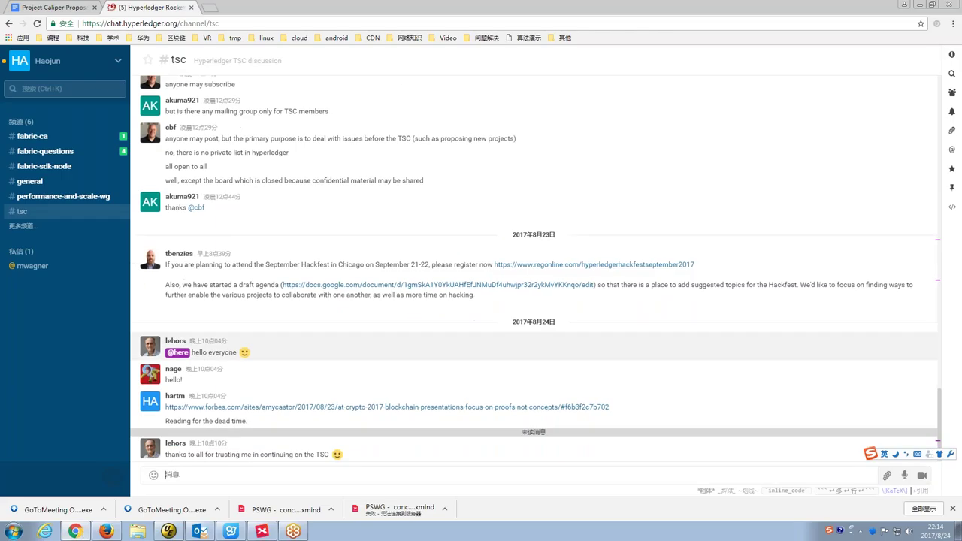
click(51, 8)
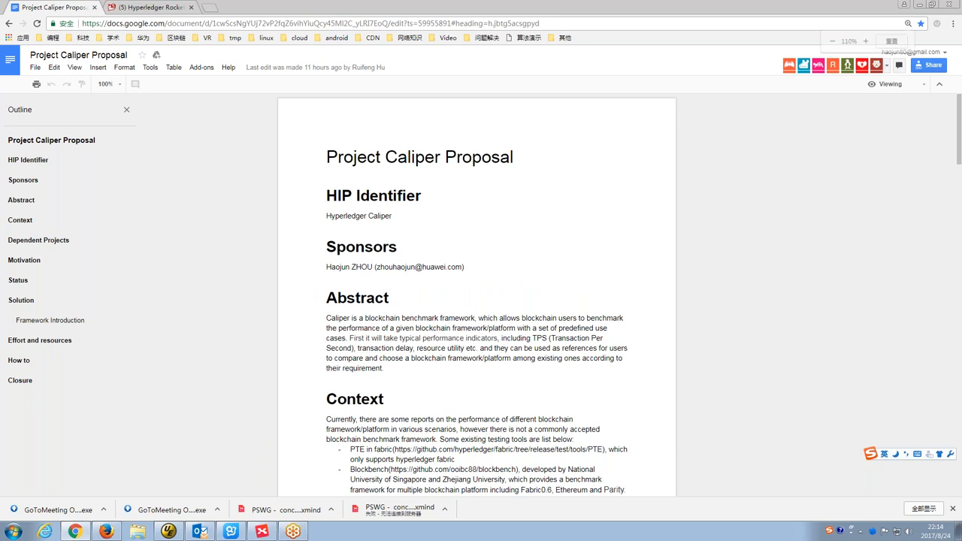
scroll(718, 209, up, 4)
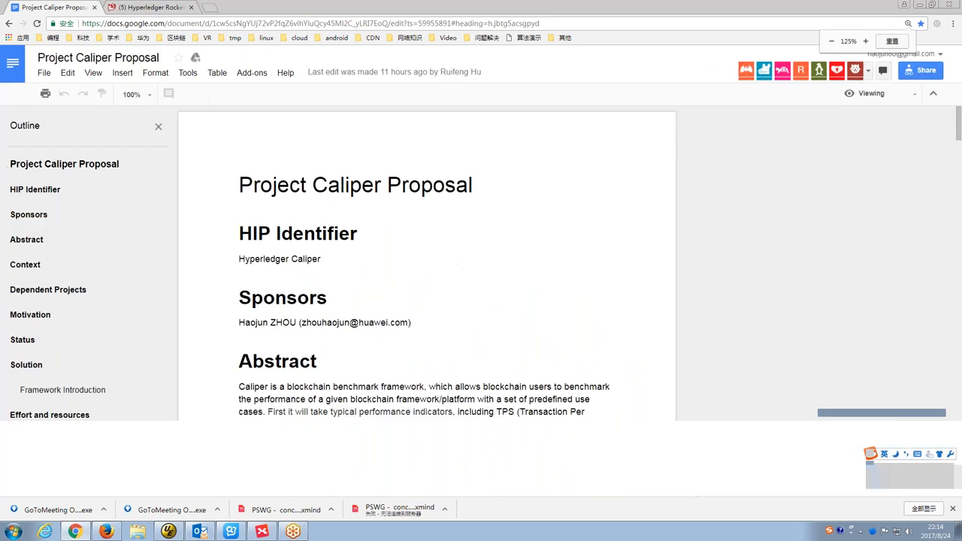
scroll(763, 166, up, 1)
scroll(764, 167, down, 1)
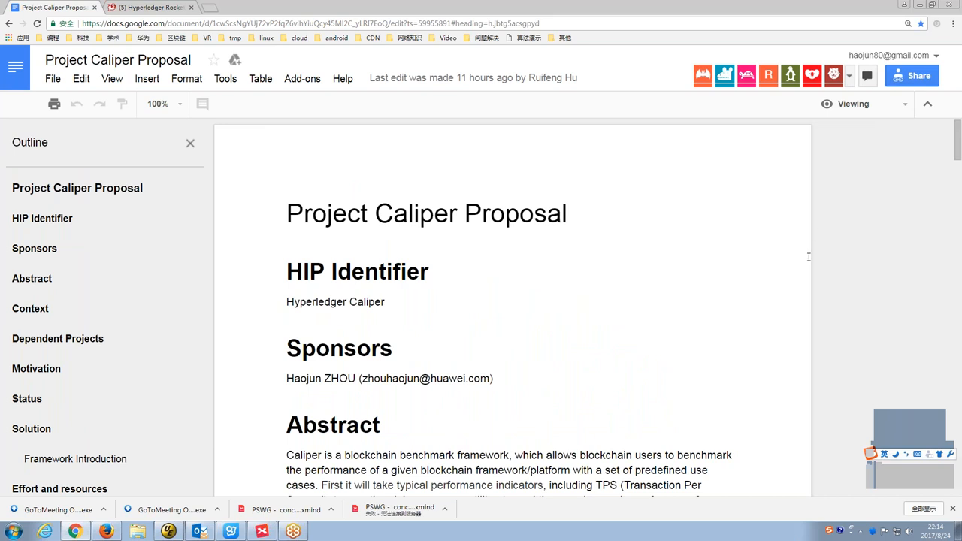
click(42, 218)
scroll(511, 300, down, 3)
scroll(512, 301, down, 3)
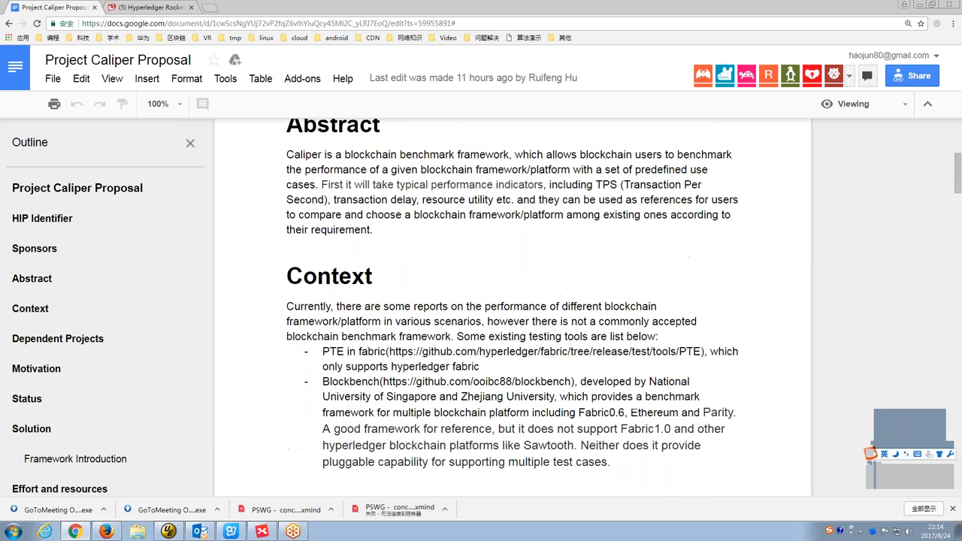
scroll(511, 301, up, 2)
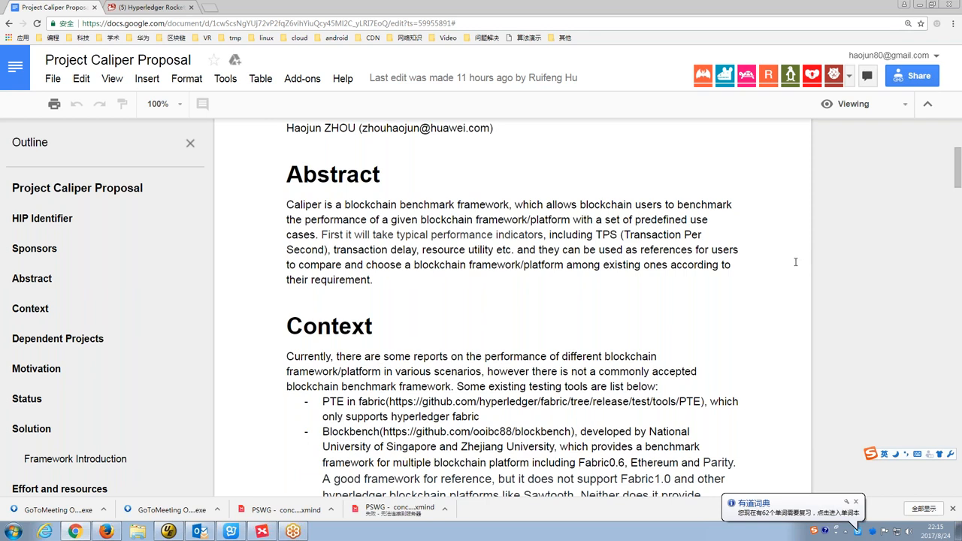
Mark the spot after the Context heading, above the PTE and Blockbench tool list
double_click(697, 315)
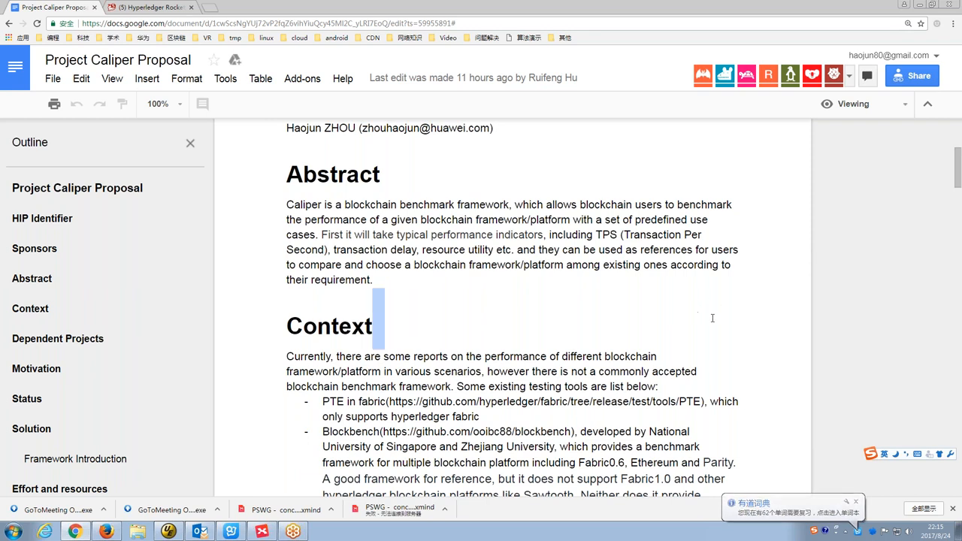
scroll(712, 319, down, 3)
scroll(526, 301, down, 3)
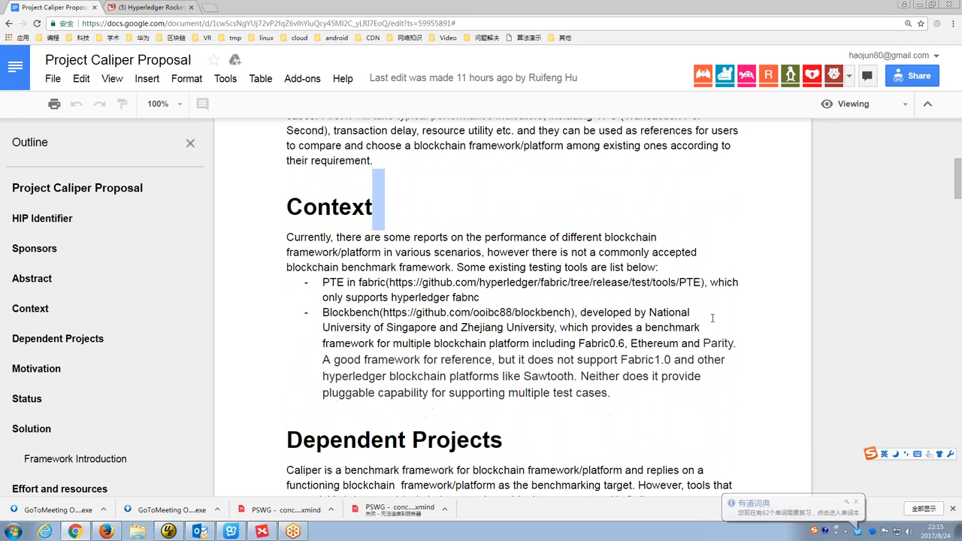
scroll(451, 286, down, 2)
scroll(413, 258, up, 2)
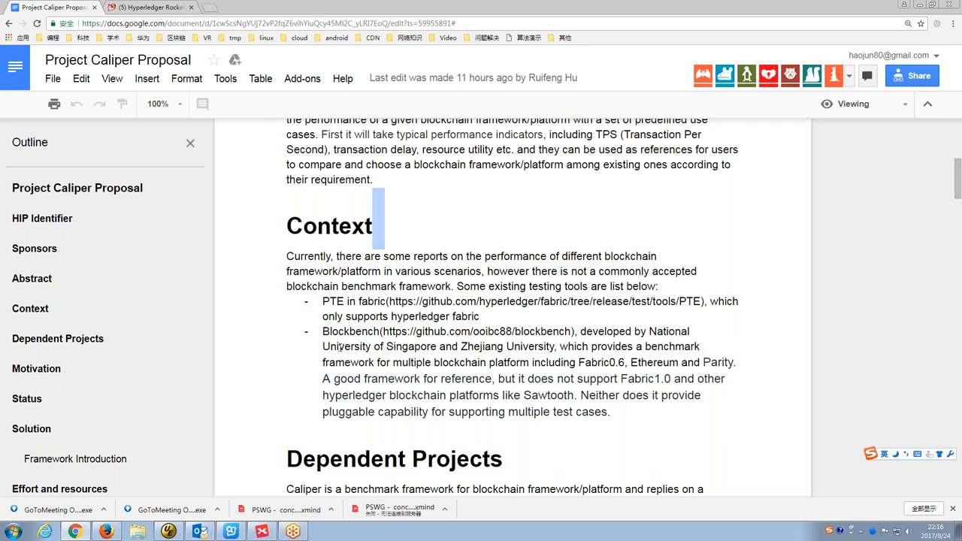
scroll(344, 344, down, 5)
scroll(344, 345, down, 5)
scroll(340, 348, down, 3)
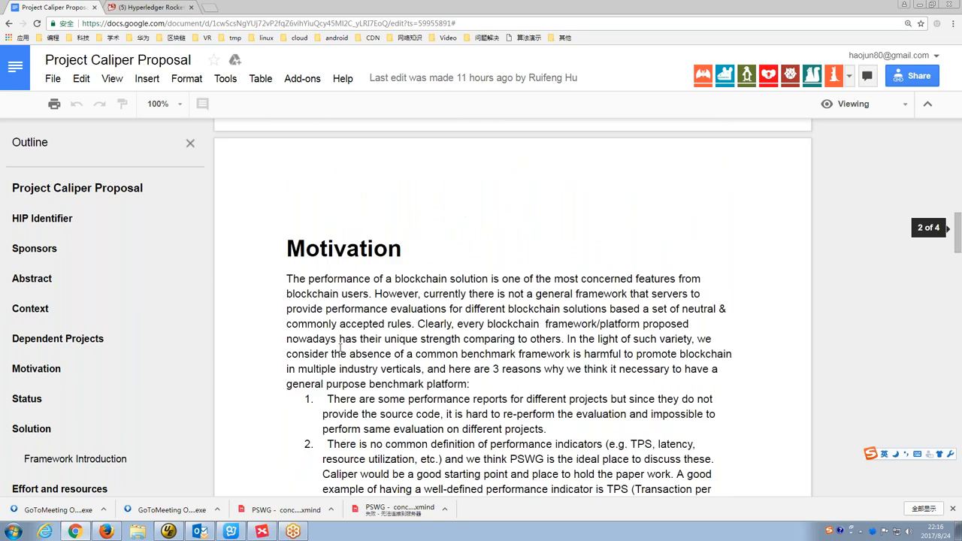
scroll(339, 347, down, 1)
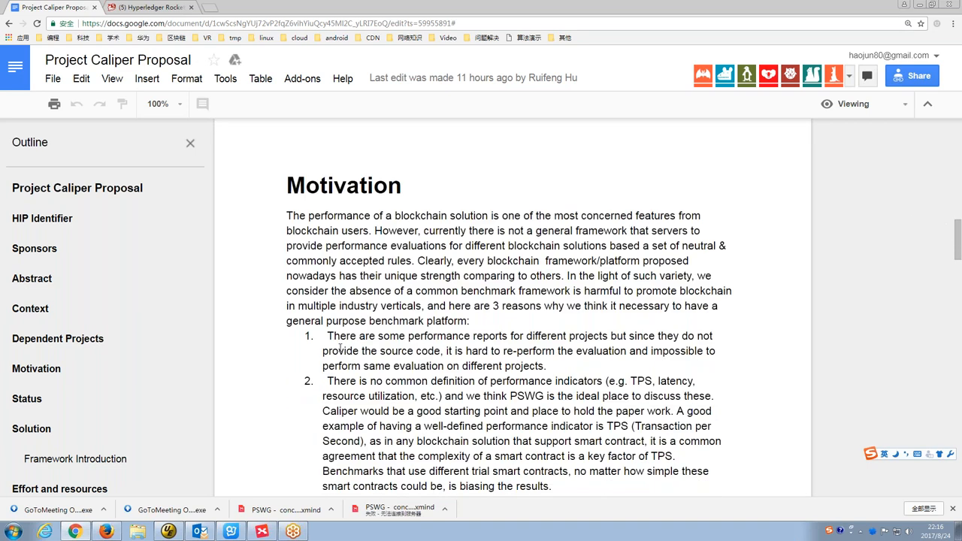
scroll(340, 347, down, 1)
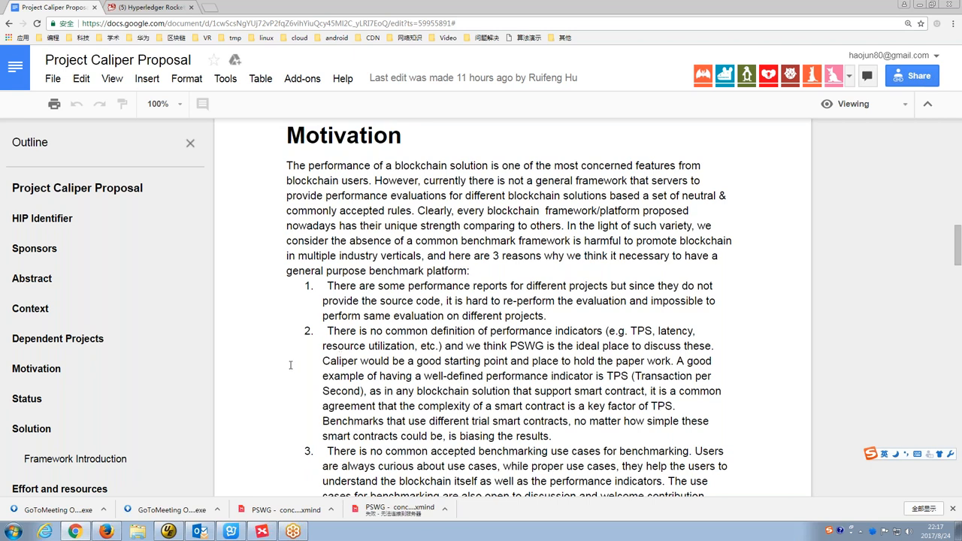
scroll(291, 365, down, 5)
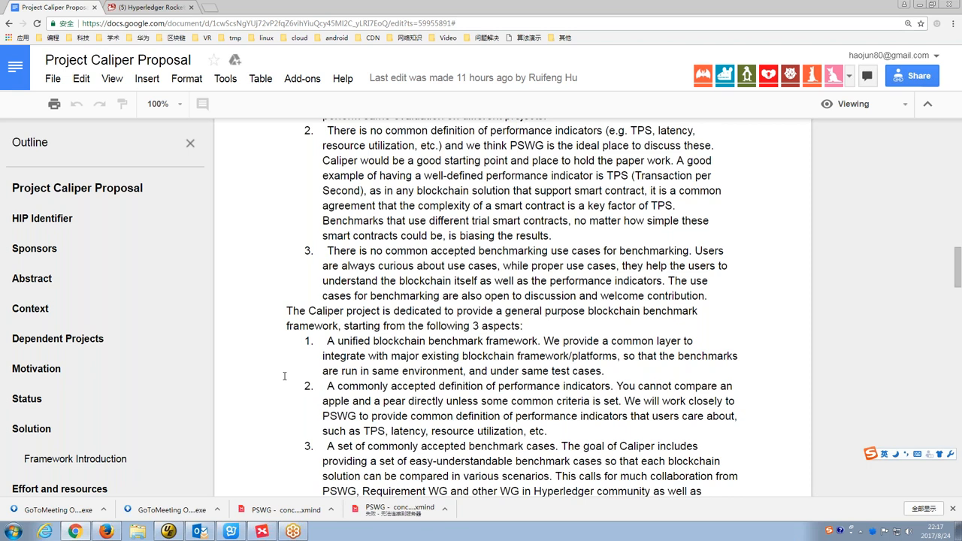
scroll(284, 376, down, 2)
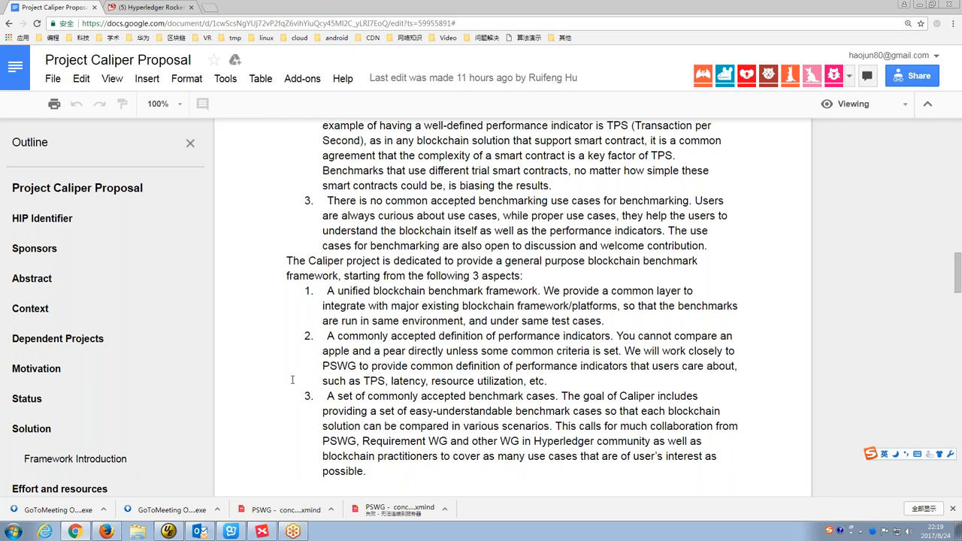
scroll(293, 380, down, 3)
scroll(292, 380, down, 3)
scroll(292, 380, down, 3)
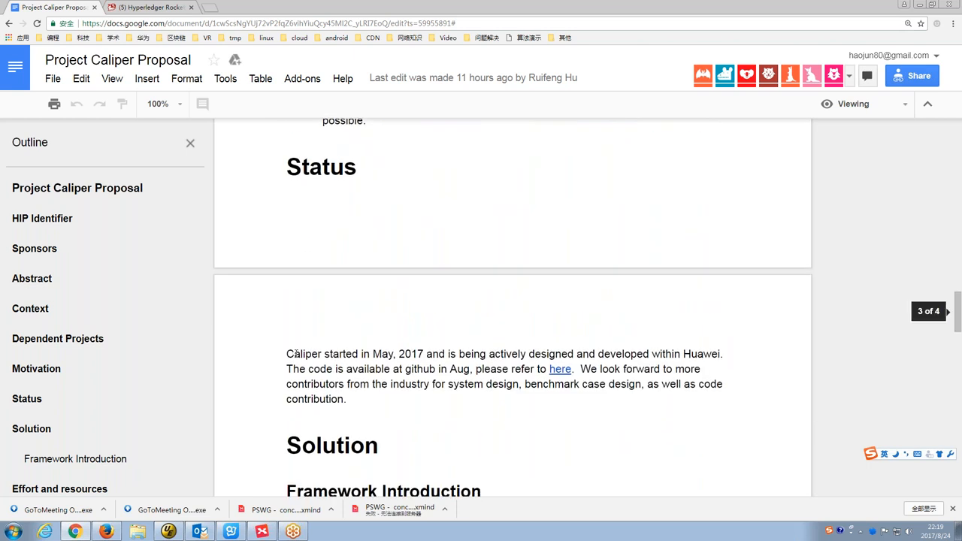
Look up a word in the Status paragraph with the dictionary popup
double_click(292, 353)
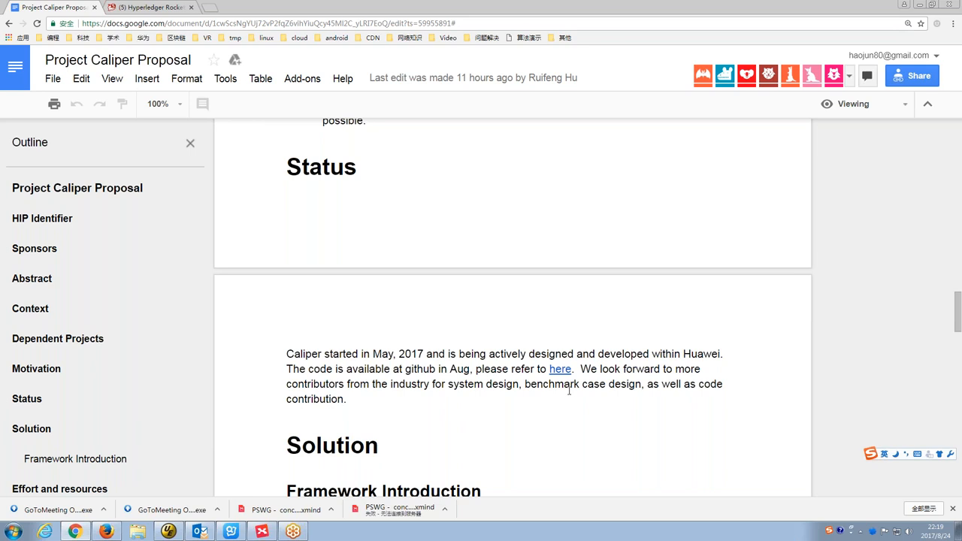
mouse_move(553, 384)
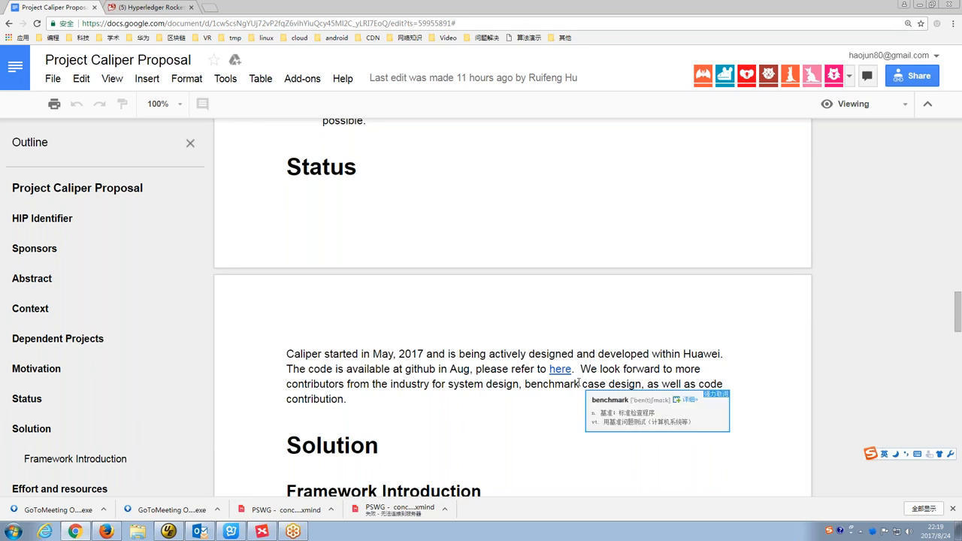
scroll(579, 383, down, 8)
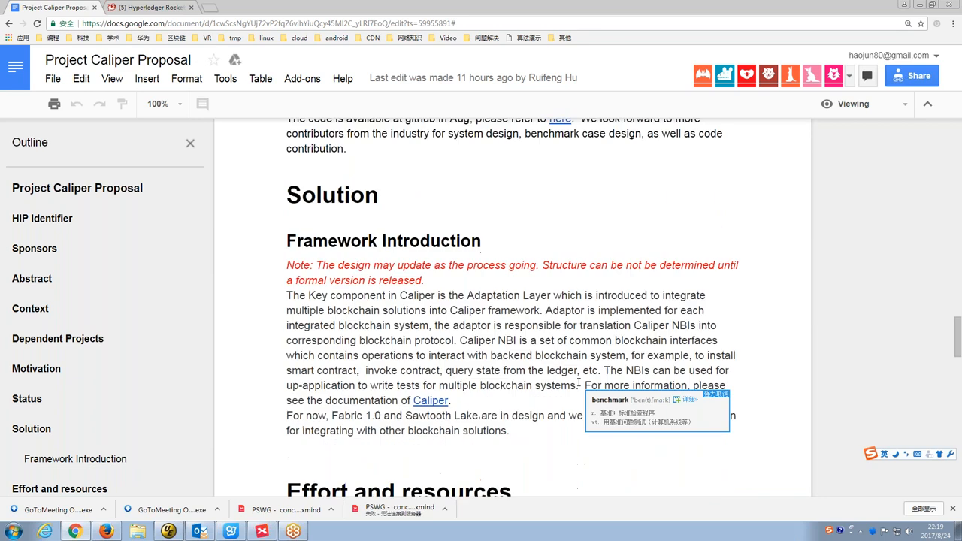
scroll(579, 384, down, 1)
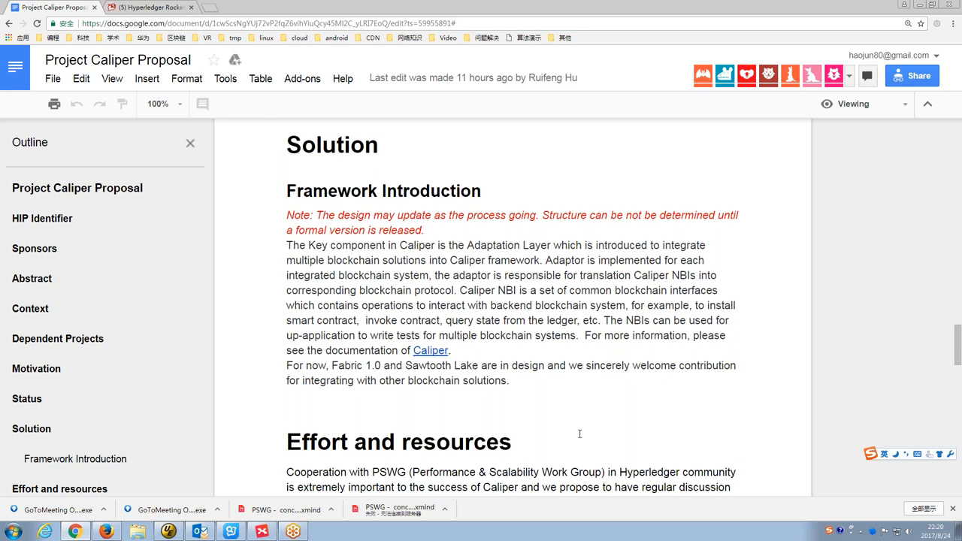
scroll(580, 434, down, 2)
scroll(580, 434, down, 2)
scroll(580, 434, down, 1)
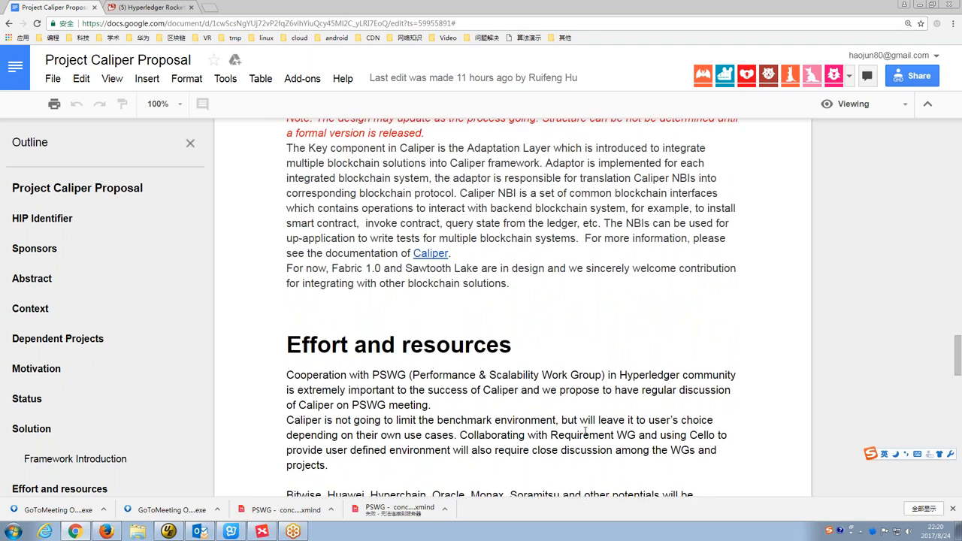
scroll(579, 434, up, 1)
scroll(580, 434, down, 2)
scroll(605, 413, down, 1)
scroll(605, 414, down, 3)
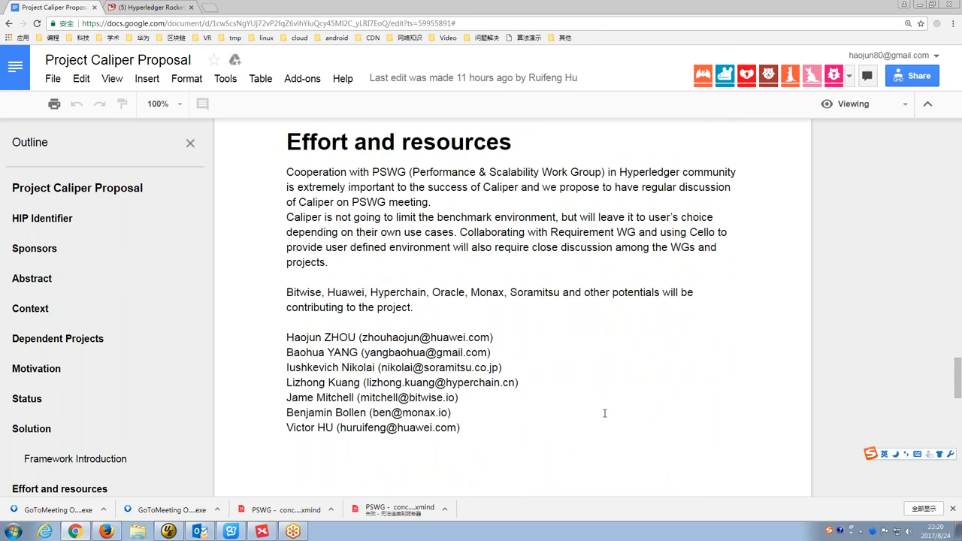
scroll(605, 414, up, 2)
scroll(610, 412, up, 1)
scroll(609, 412, up, 3)
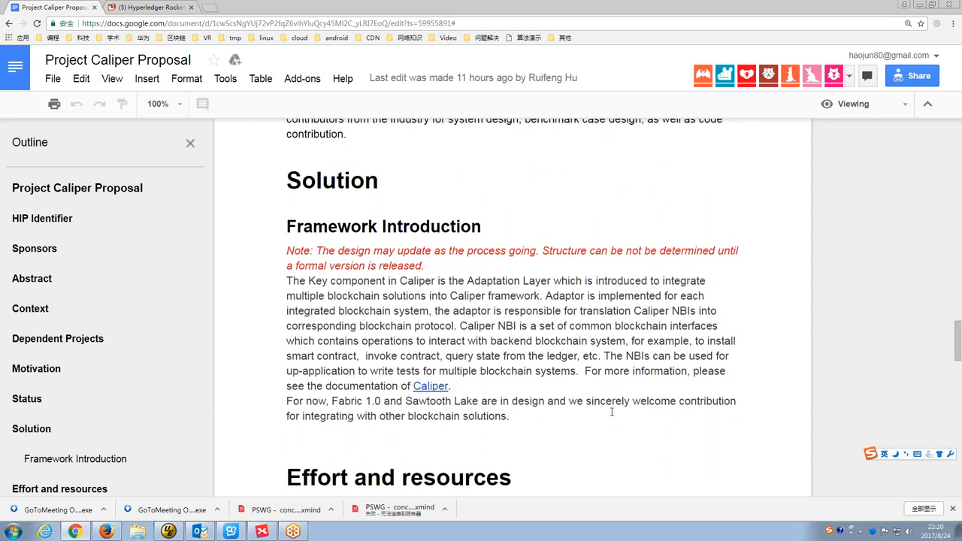
scroll(610, 412, up, 3)
scroll(615, 412, up, 2)
scroll(615, 412, up, 3)
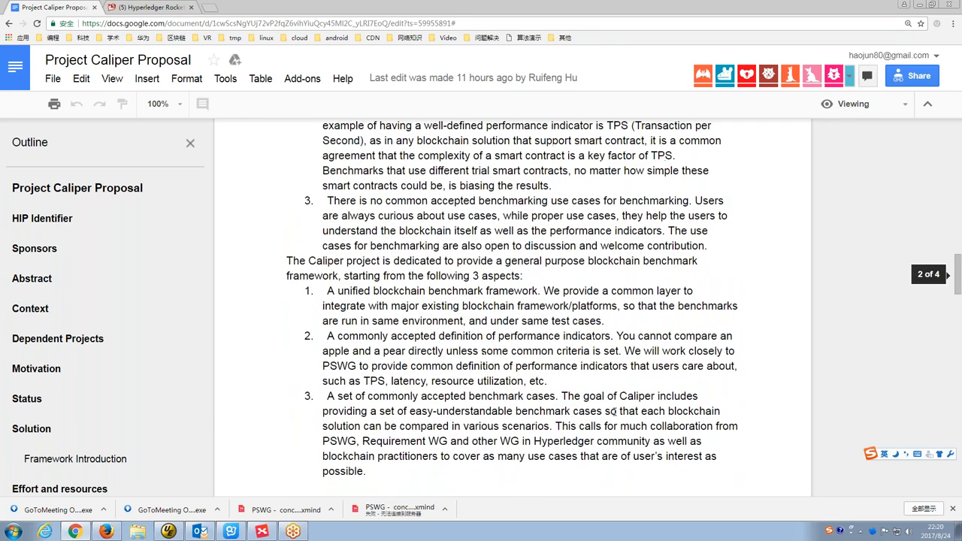
scroll(615, 412, up, 2)
scroll(609, 414, up, 3)
scroll(604, 417, up, 3)
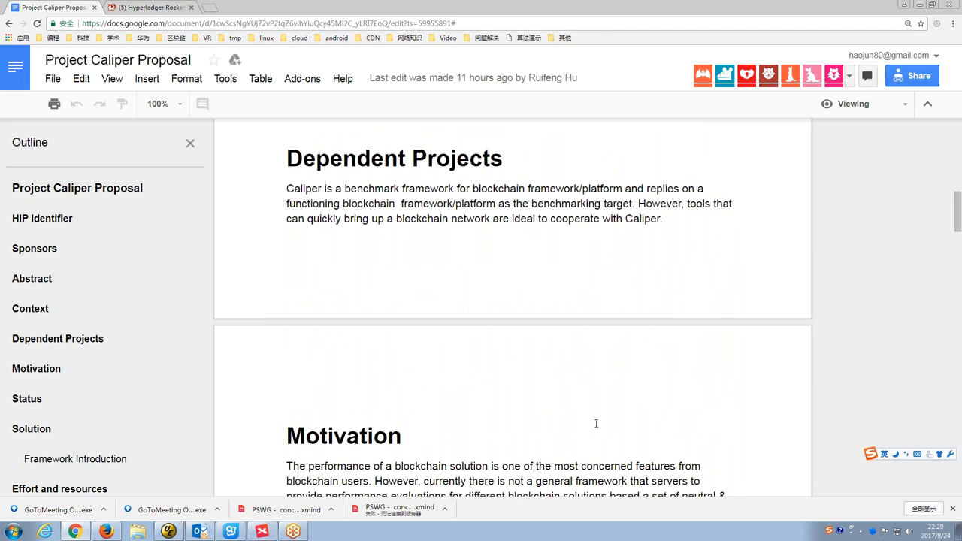
scroll(596, 423, down, 2)
scroll(597, 423, down, 2)
scroll(596, 424, down, 2)
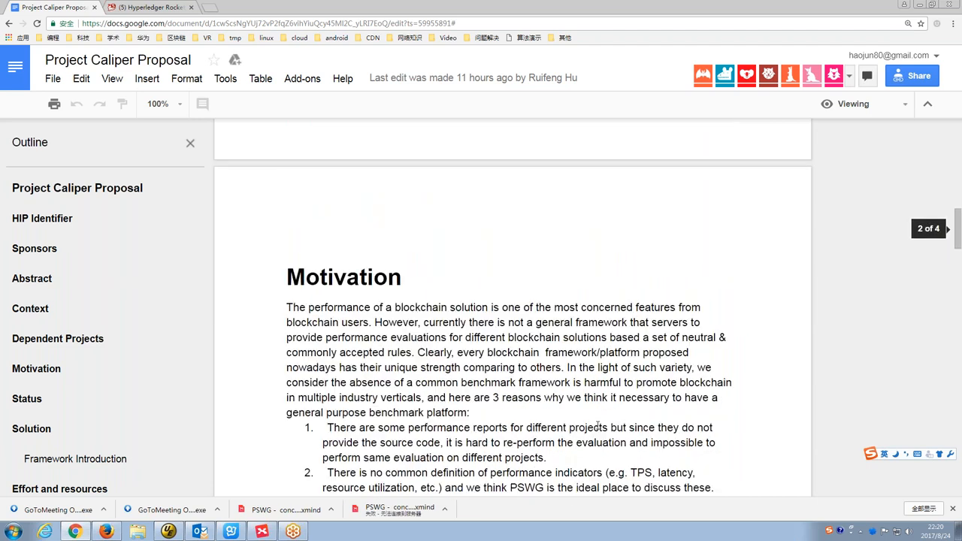
scroll(599, 425, down, 2)
scroll(598, 425, down, 5)
scroll(599, 425, down, 4)
scroll(599, 425, down, 3)
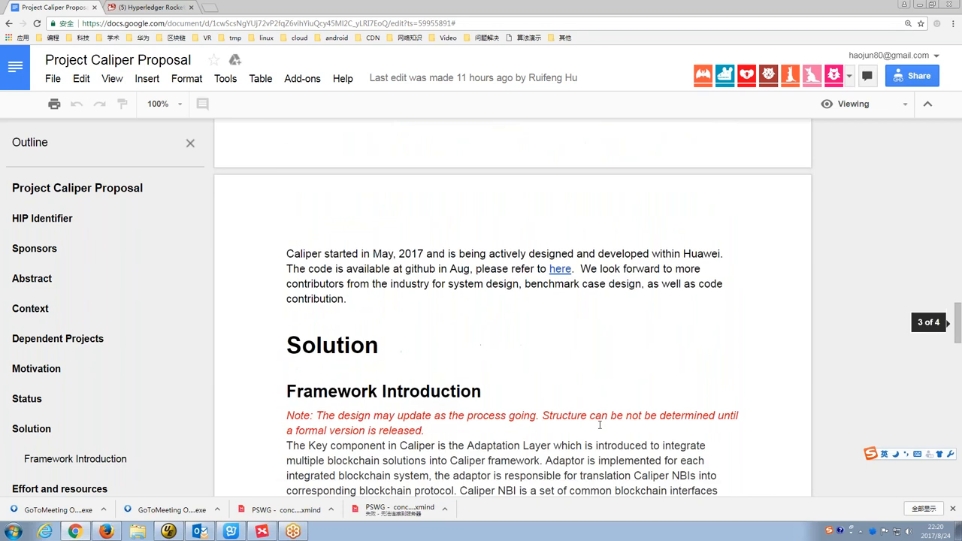
scroll(599, 425, down, 3)
scroll(600, 425, down, 4)
scroll(600, 425, down, 4)
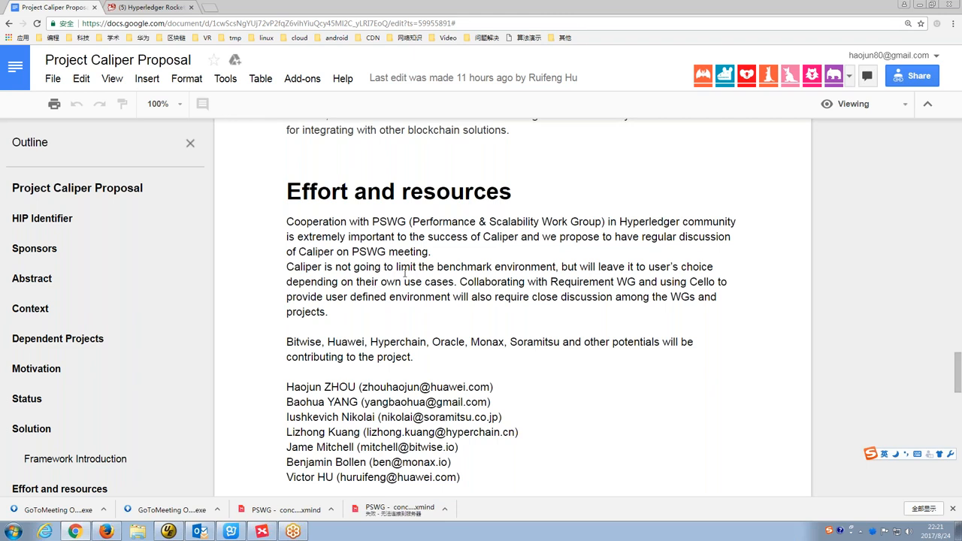
scroll(405, 275, down, 3)
scroll(404, 275, down, 3)
scroll(404, 274, down, 4)
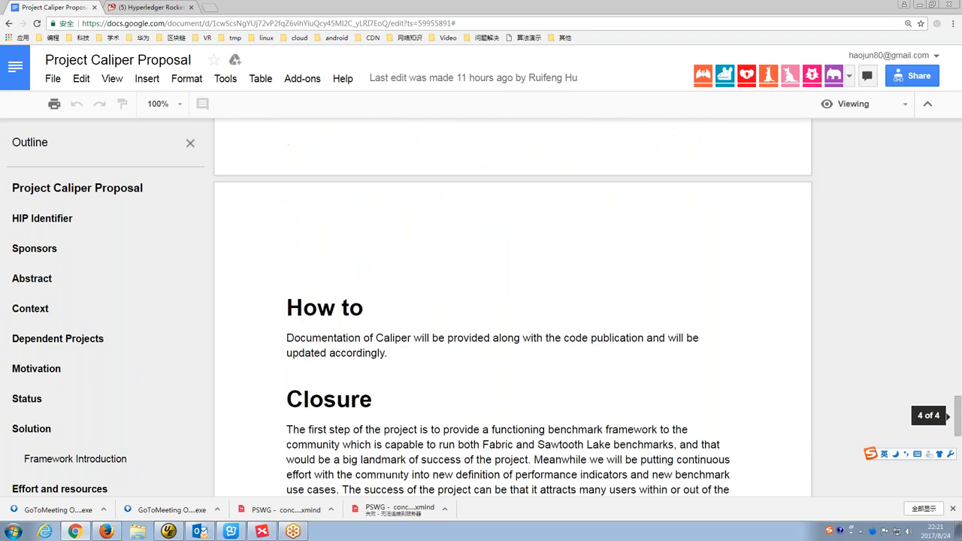
scroll(404, 275, down, 2)
scroll(403, 274, down, 2)
scroll(403, 274, down, 2)
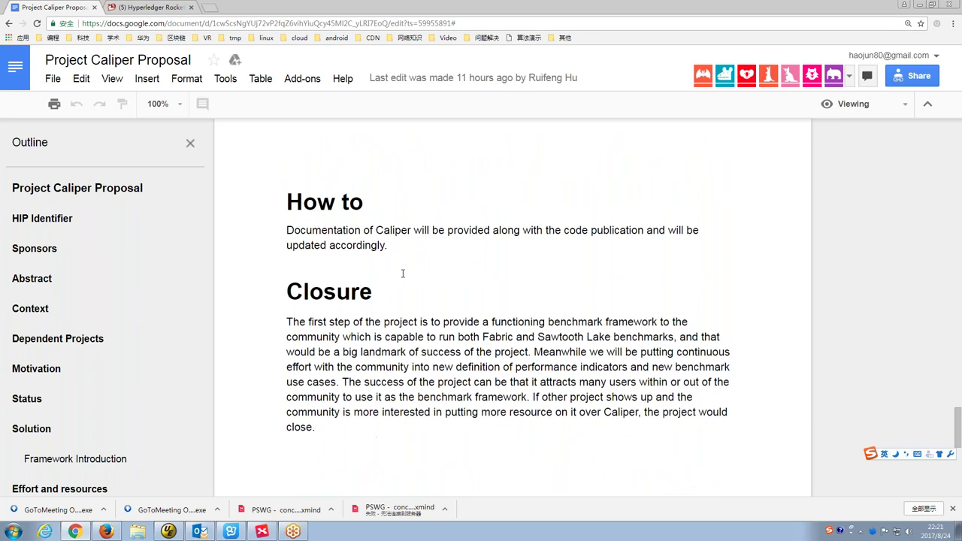
scroll(403, 273, down, 1)
scroll(403, 274, down, 1)
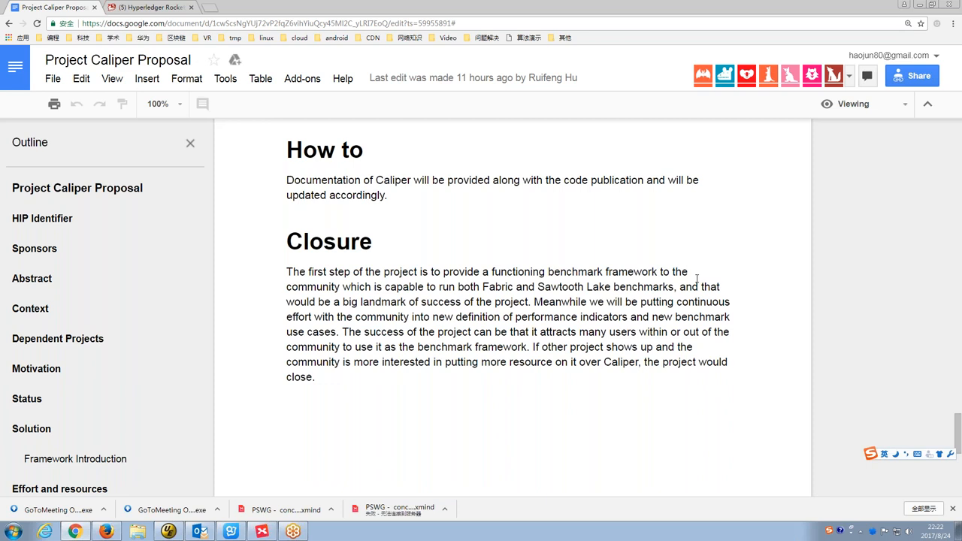
scroll(692, 270, up, 3)
scroll(692, 269, up, 4)
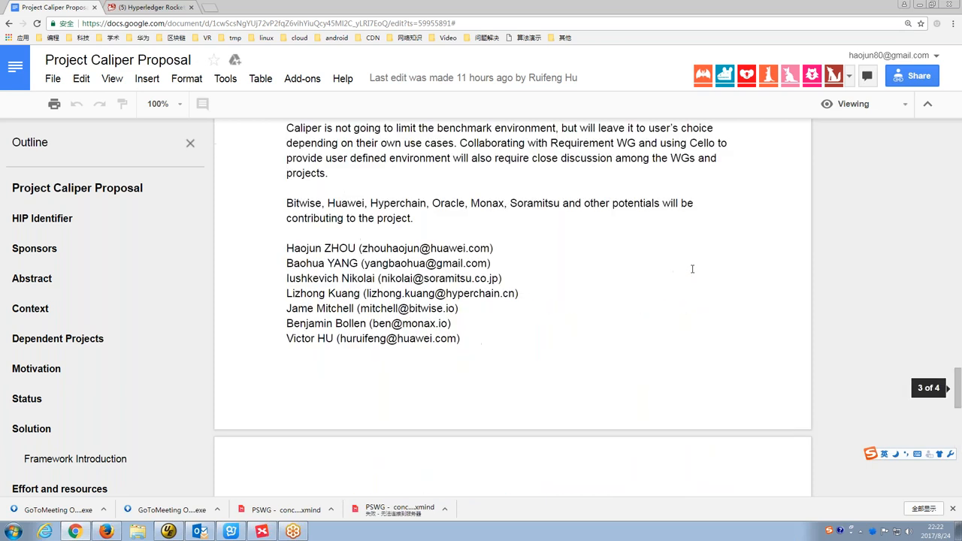
scroll(691, 269, up, 4)
scroll(692, 269, up, 4)
scroll(691, 269, up, 4)
scroll(692, 269, up, 4)
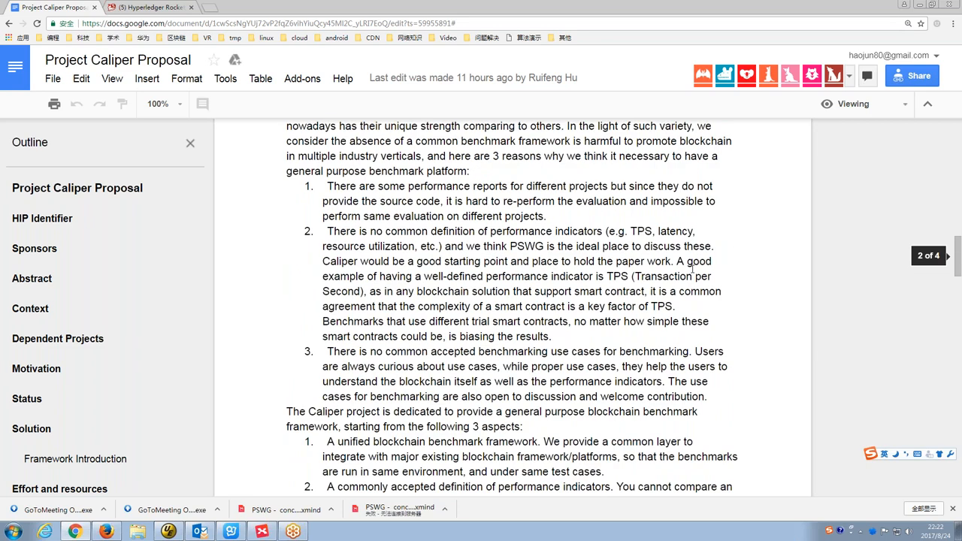
scroll(692, 270, up, 4)
scroll(692, 269, up, 3)
scroll(692, 269, down, 1)
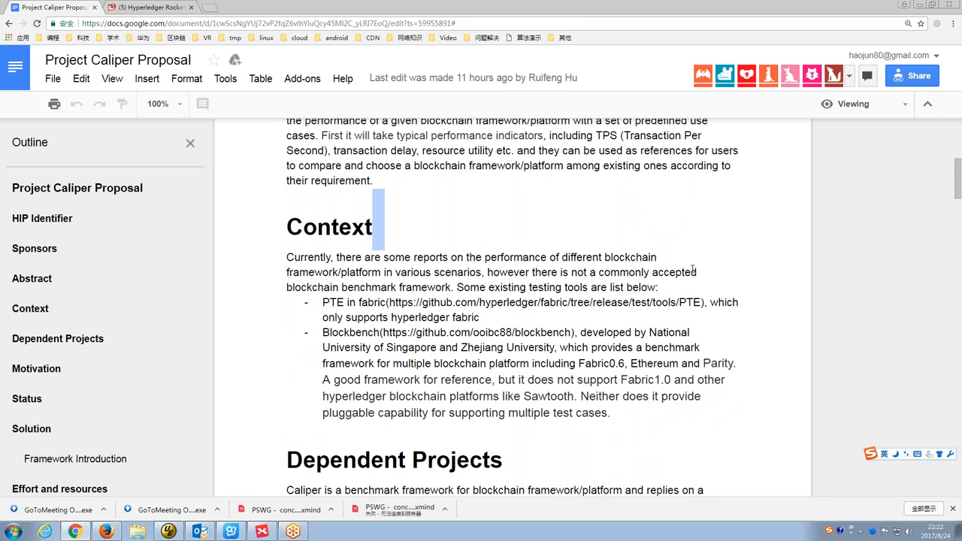
drag(322, 332, 381, 331)
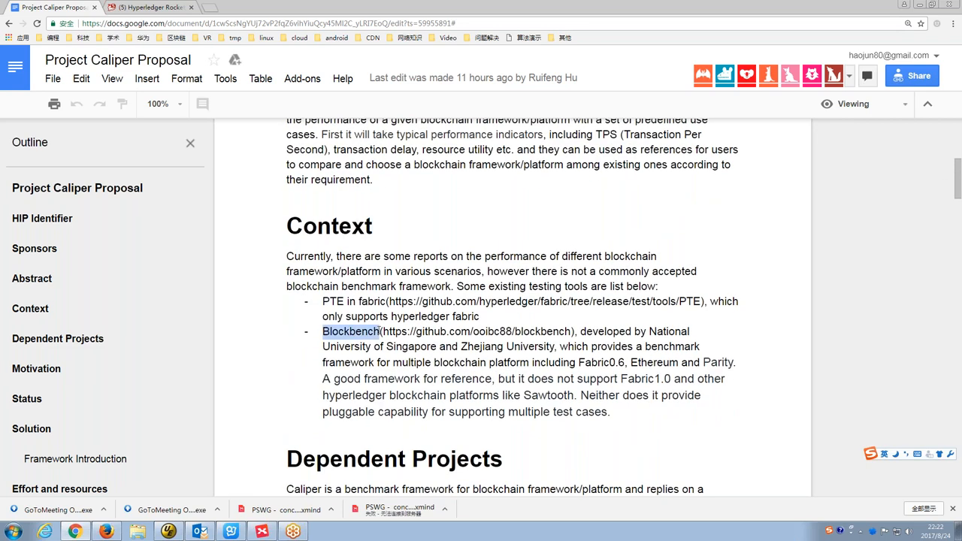